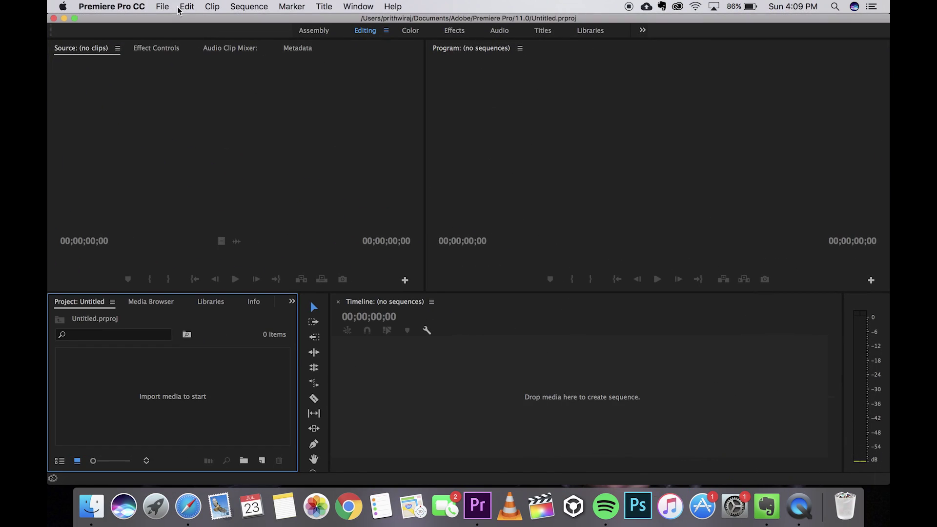
- Import all four stock clips from the Footages folder into the project
{"action": "left_click", "coordinate": [165, 7]}
{"action": "left_click", "coordinate": [207, 259]}
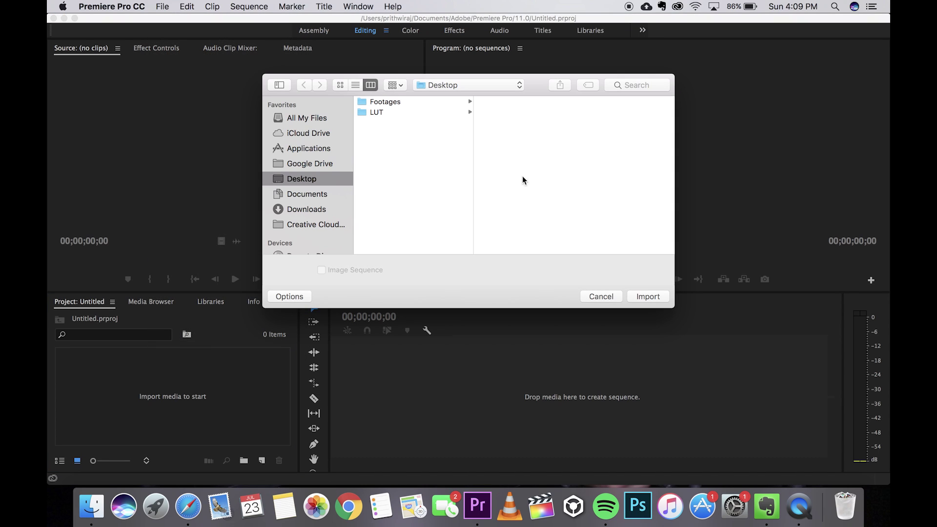
{"action": "left_click", "coordinate": [423, 103]}
{"action": "left_click_drag", "start_coordinate": [513, 151], "coordinate": [512, 103]}
{"action": "left_click", "coordinate": [648, 296]}
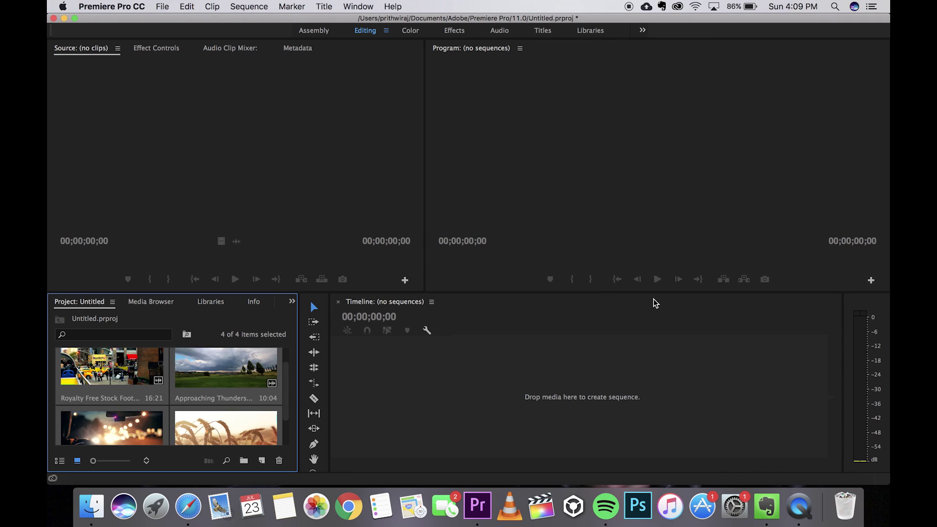
- Build a sequence from the Golden Wheat clip and mute its A1 audio track
{"action": "left_click_drag", "start_coordinate": [242, 398], "coordinate": [416, 376]}
{"action": "left_click", "coordinate": [410, 405]}
{"action": "mouse_move", "coordinate": [522, 332]}
{"action": "left_mouse_down"}
{"action": "mouse_move", "coordinate": [564, 333]}
{"action": "mouse_move", "coordinate": [512, 333]}
{"action": "mouse_move", "coordinate": [566, 333]}
{"action": "mouse_move", "coordinate": [507, 333]}
{"action": "mouse_move", "coordinate": [550, 351]}
{"action": "mouse_move", "coordinate": [531, 344]}
{"action": "mouse_move", "coordinate": [556, 344]}
{"action": "mouse_move", "coordinate": [508, 341]}
{"action": "mouse_move", "coordinate": [537, 336]}
{"action": "left_mouse_up"}
- Create a new Adjustment Layer item with the default video settings
{"action": "left_click", "coordinate": [223, 408]}
{"action": "key", "text": "Delete"}
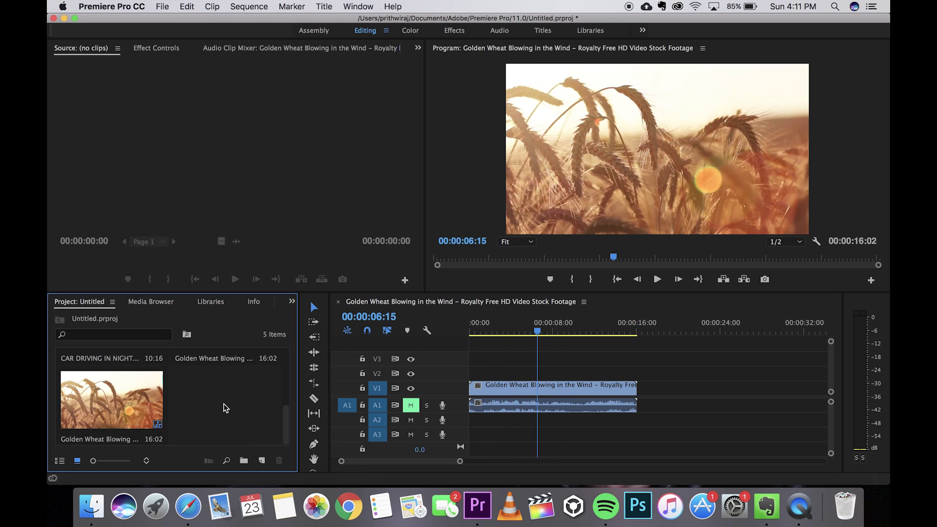
{"action": "right_click", "coordinate": [224, 404]}
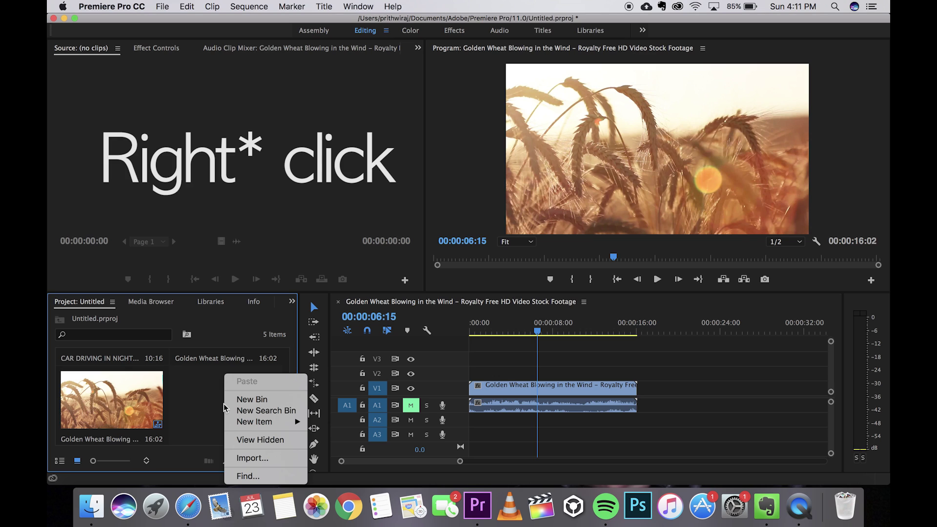
{"action": "mouse_move", "coordinate": [277, 429]}
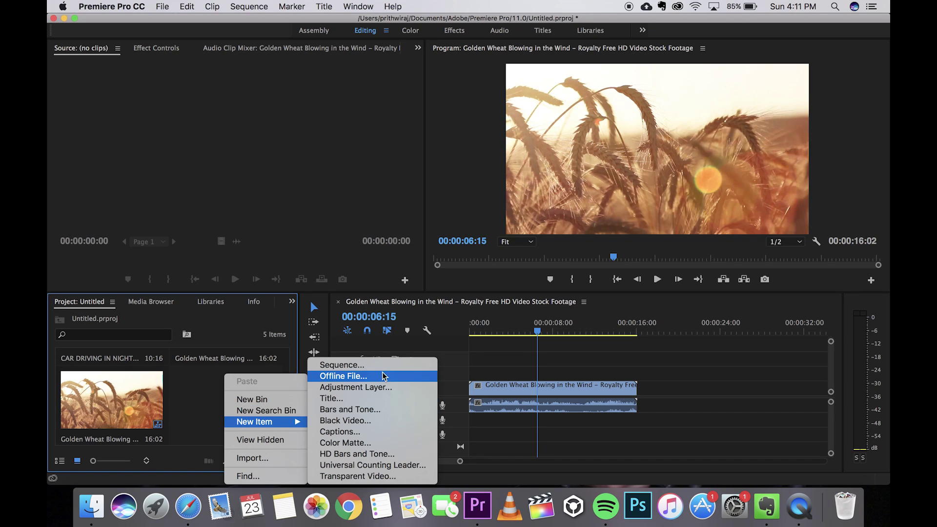
{"action": "left_click", "coordinate": [377, 387]}
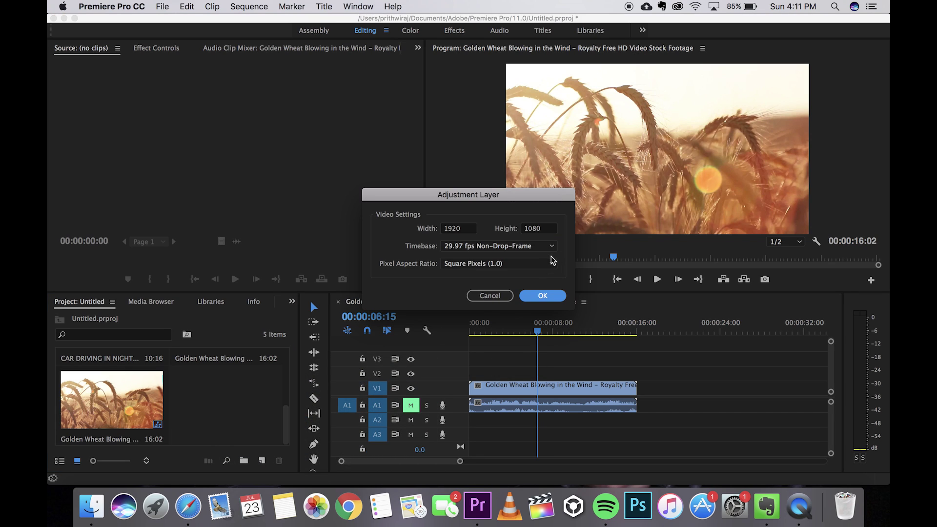
{"action": "left_click", "coordinate": [541, 294]}
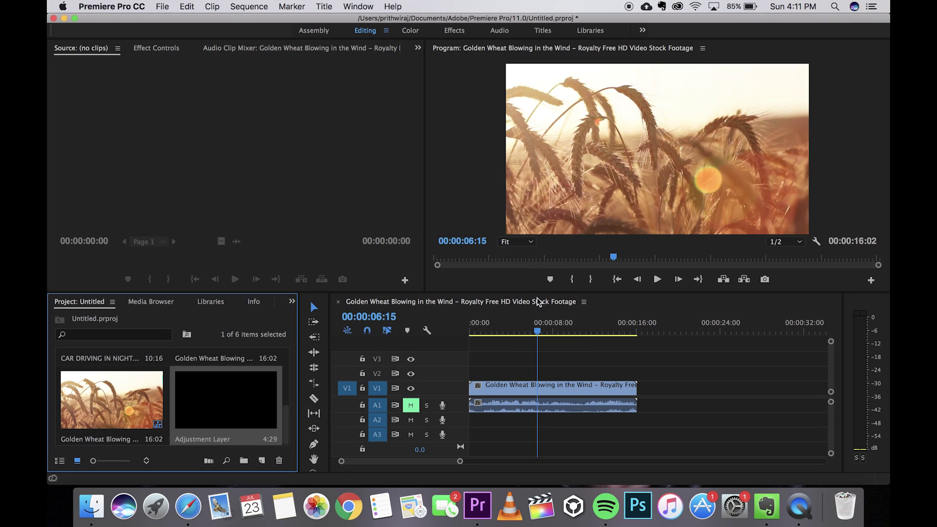
- Place the Adjustment Layer on V2 above the Golden Wheat clip
{"action": "left_click", "coordinate": [188, 439]}
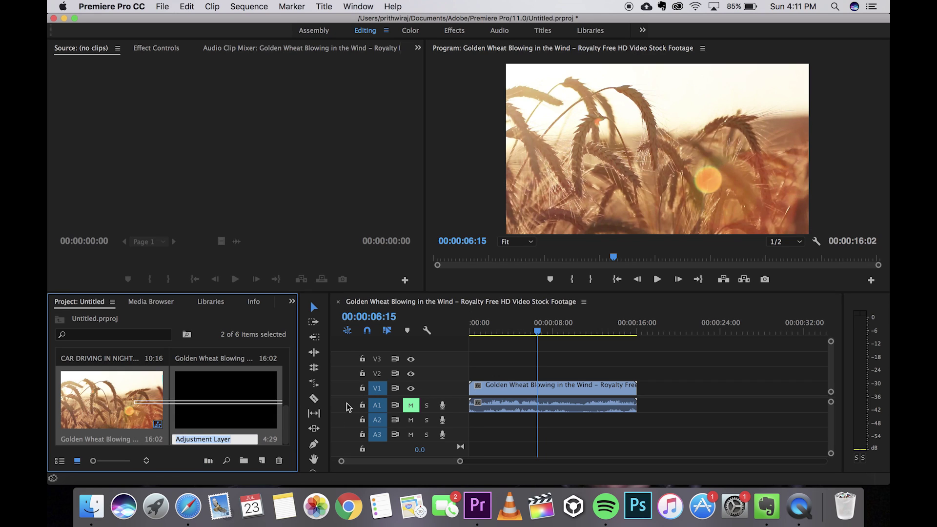
{"action": "double_click", "coordinate": [262, 393]}
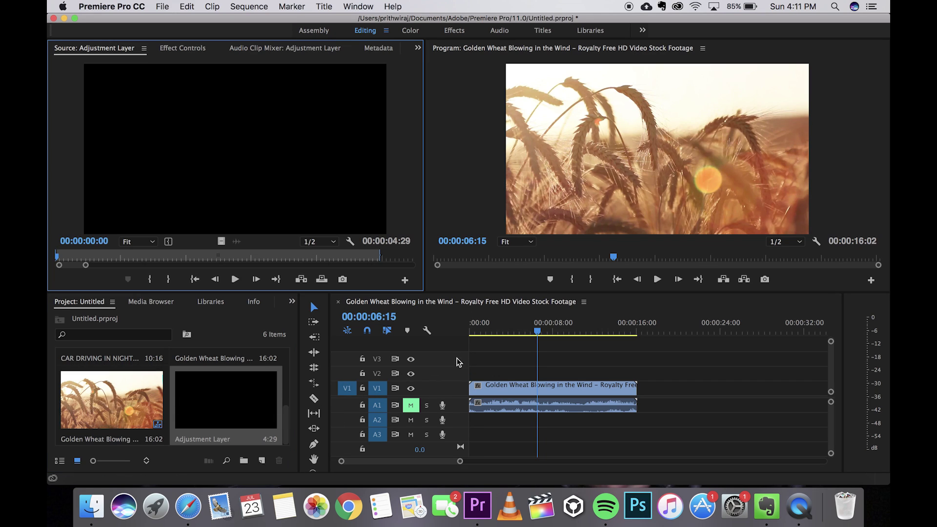
{"action": "left_click", "coordinate": [256, 407]}
{"action": "left_click_drag", "start_coordinate": [256, 408], "coordinate": [636, 361]}
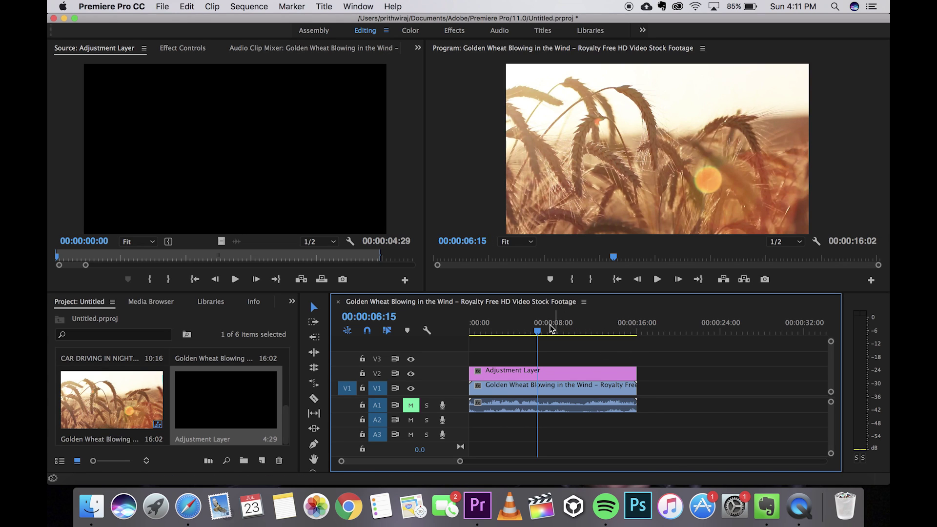
- Extend the adjustment layer to 16:02, then open the Color workspace with Lumetri Color Wheels expanded
{"action": "mouse_move", "coordinate": [548, 331]}
{"action": "left_mouse_down"}
{"action": "mouse_move", "coordinate": [504, 333]}
{"action": "mouse_move", "coordinate": [569, 333]}
{"action": "mouse_move", "coordinate": [543, 333]}
{"action": "left_mouse_up"}
{"action": "left_click", "coordinate": [533, 372]}
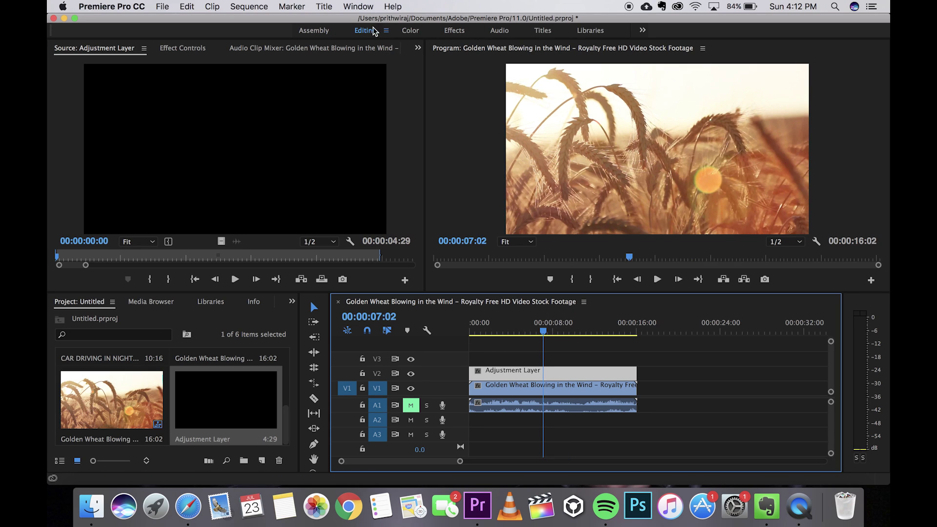
{"action": "left_click", "coordinate": [367, 7]}
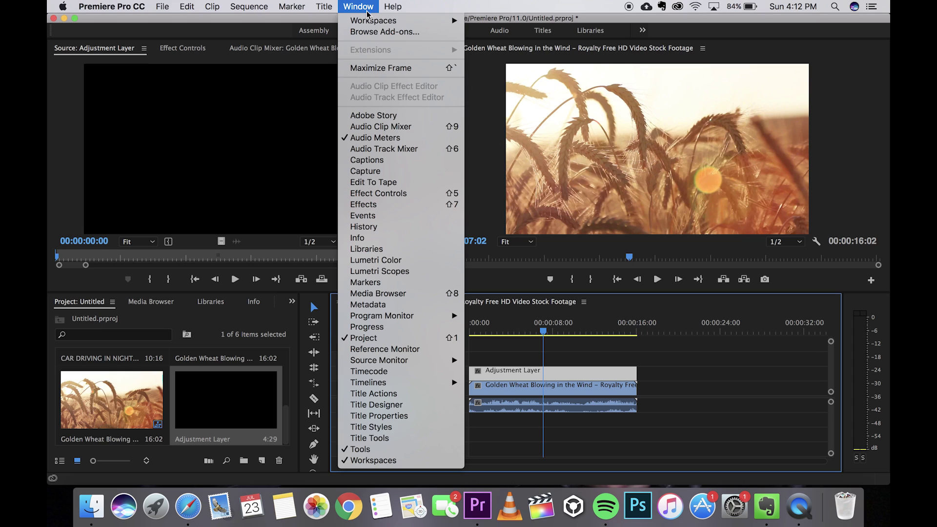
{"action": "mouse_move", "coordinate": [390, 20]}
{"action": "left_click", "coordinate": [512, 58]}
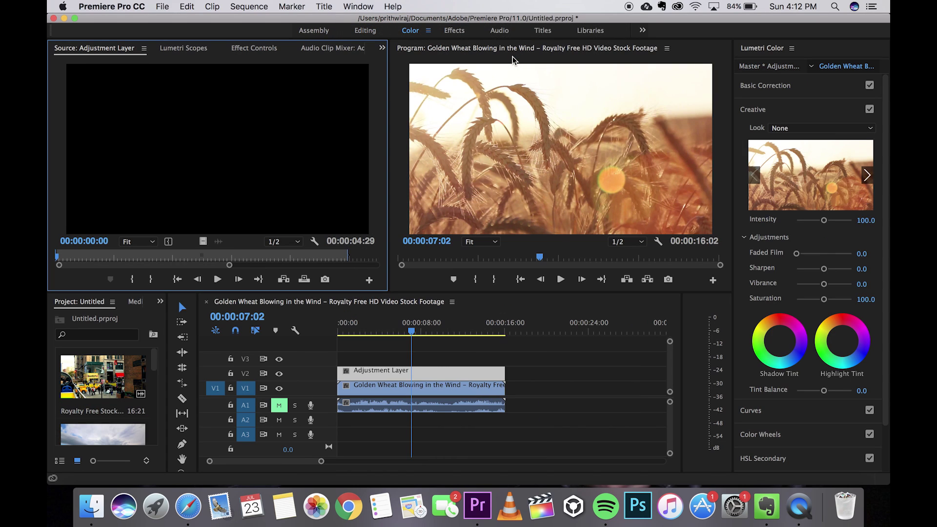
{"action": "left_click", "coordinate": [769, 412]}
{"action": "left_click", "coordinate": [762, 435]}
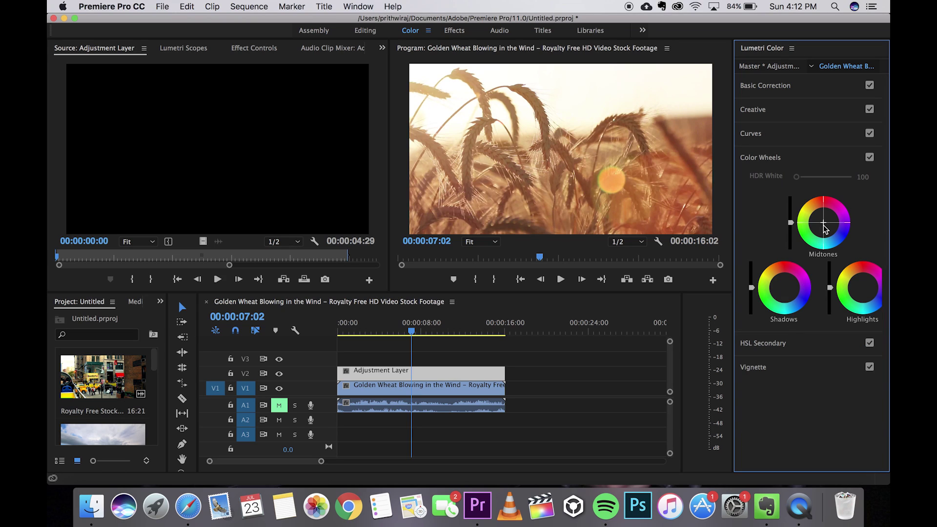
- Tint the Highlights wheel strongly toward yellow-orange
{"action": "left_click", "coordinate": [849, 276]}
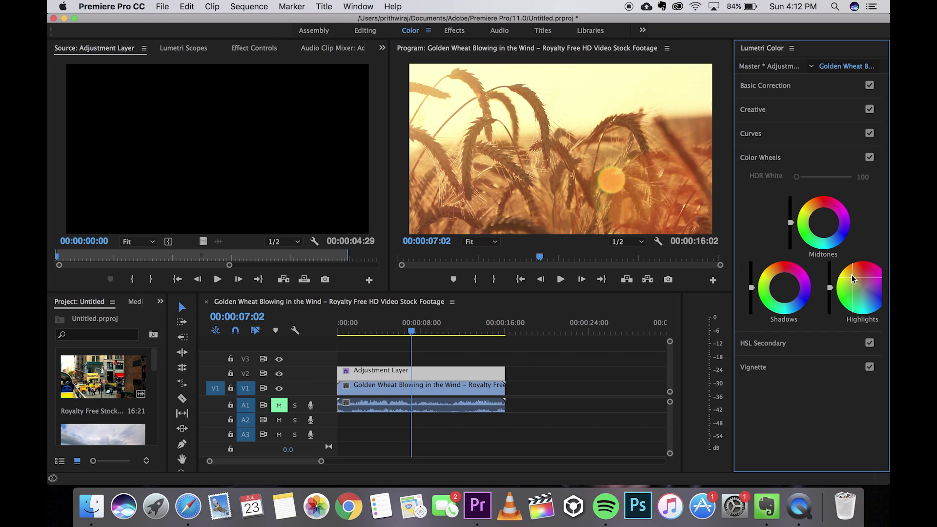
{"action": "left_click_drag", "start_coordinate": [853, 278], "coordinate": [849, 278]}
{"action": "double_click", "coordinate": [848, 276]}
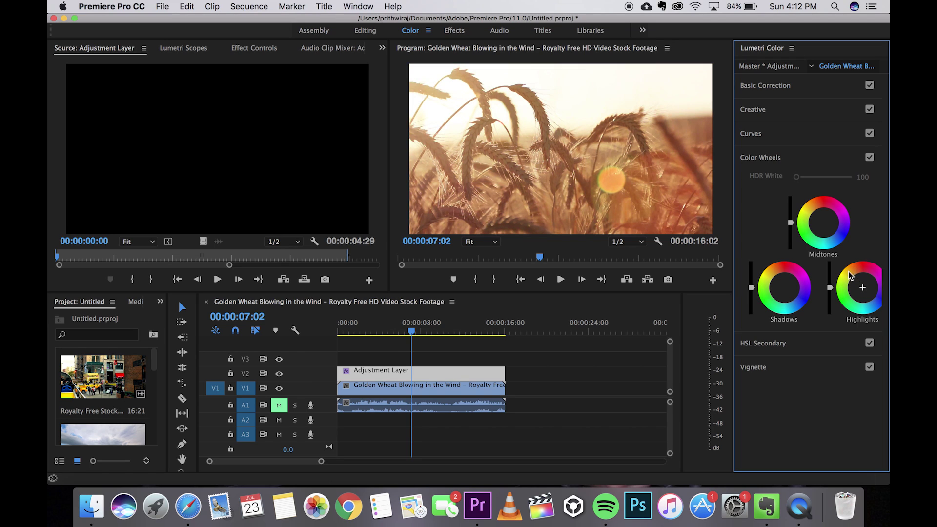
{"action": "left_click", "coordinate": [848, 273]}
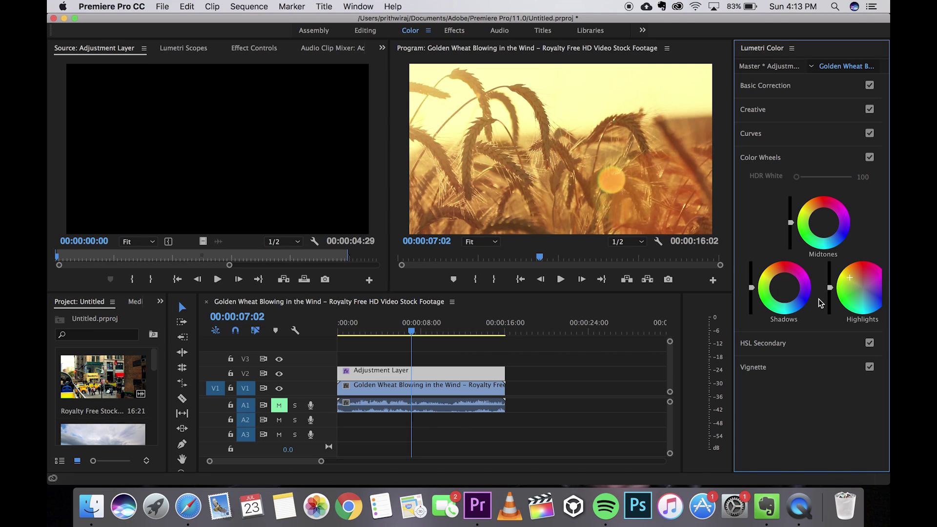
- Shift the Midtones wheel toward a pinkish magenta
{"action": "left_click", "coordinate": [835, 239]}
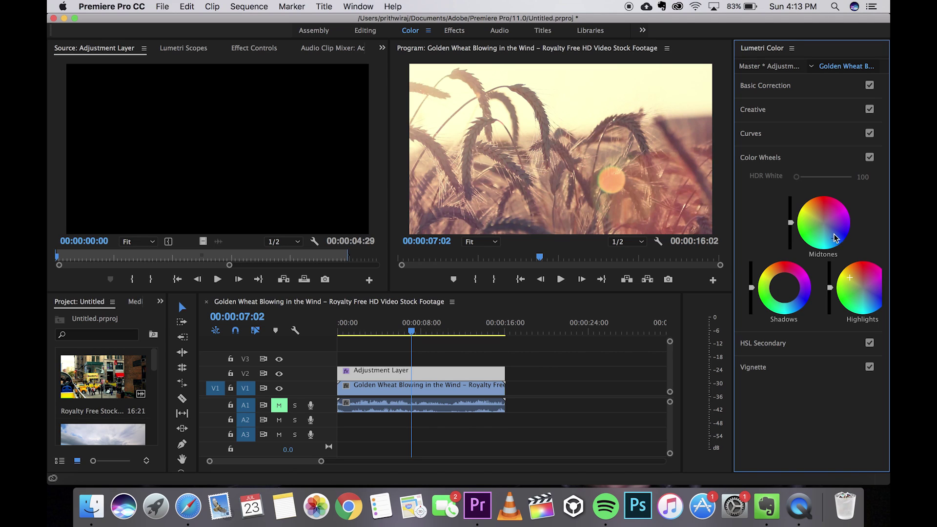
{"action": "left_click_drag", "start_coordinate": [833, 238], "coordinate": [834, 234]}
{"action": "left_click_drag", "start_coordinate": [833, 238], "coordinate": [832, 239]}
- In Curves, darken shadows and lift highlights on the RGB curve, then bend the red channel curve
{"action": "left_click", "coordinate": [759, 157]}
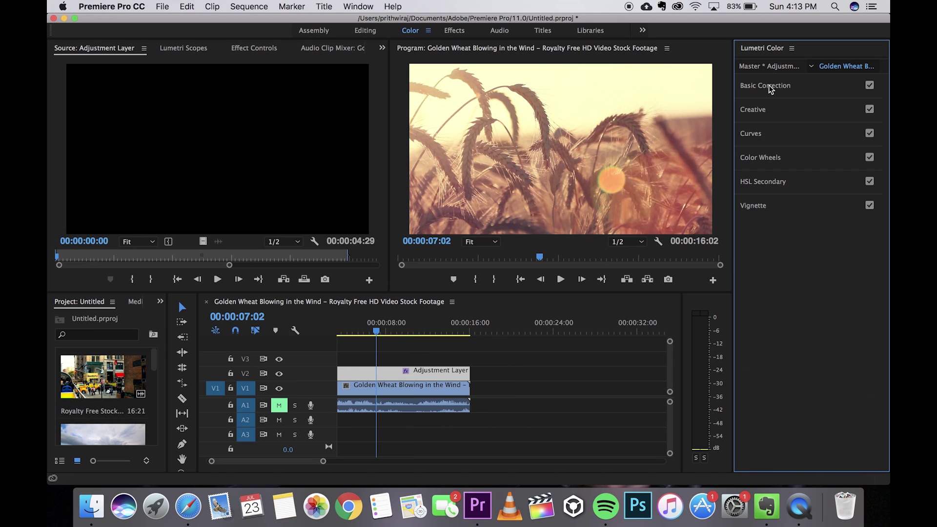
{"action": "left_click", "coordinate": [756, 137]}
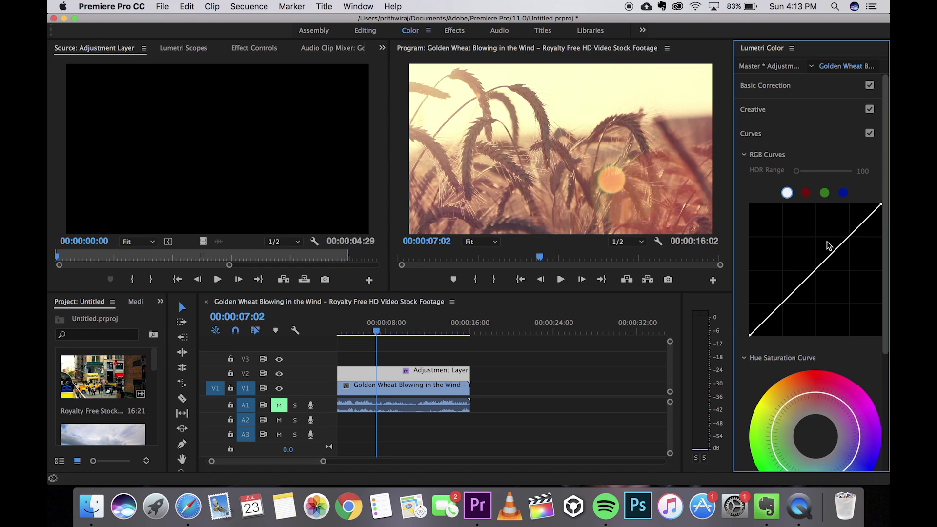
{"action": "left_click_drag", "start_coordinate": [762, 326], "coordinate": [755, 334]}
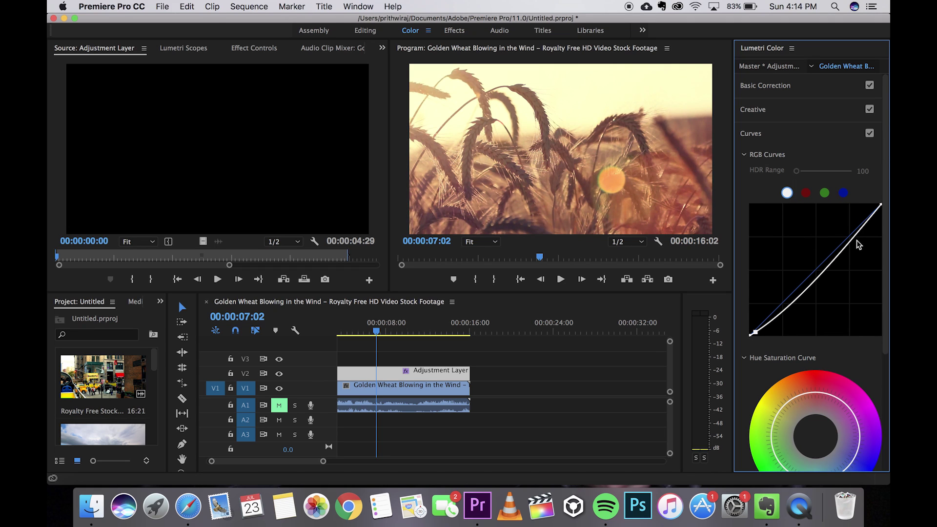
{"action": "left_click_drag", "start_coordinate": [853, 241], "coordinate": [852, 228]}
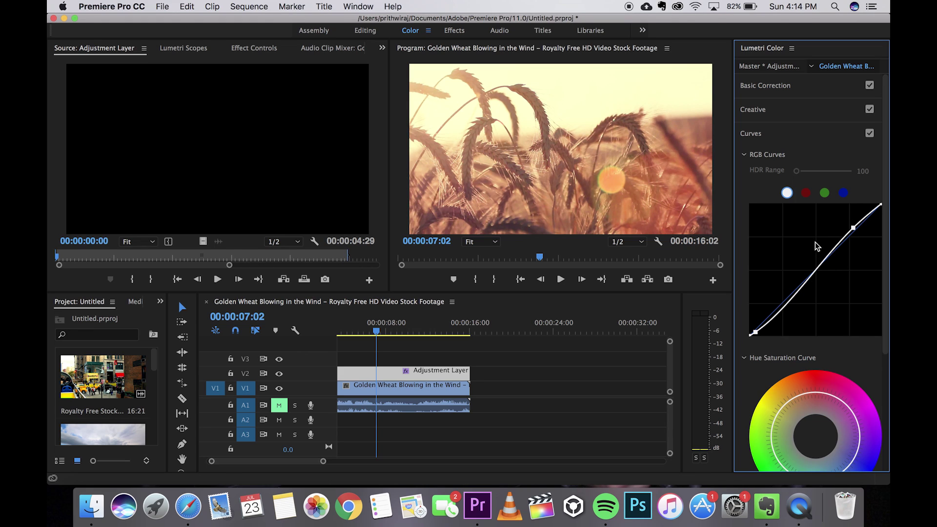
{"action": "left_click", "coordinate": [806, 193]}
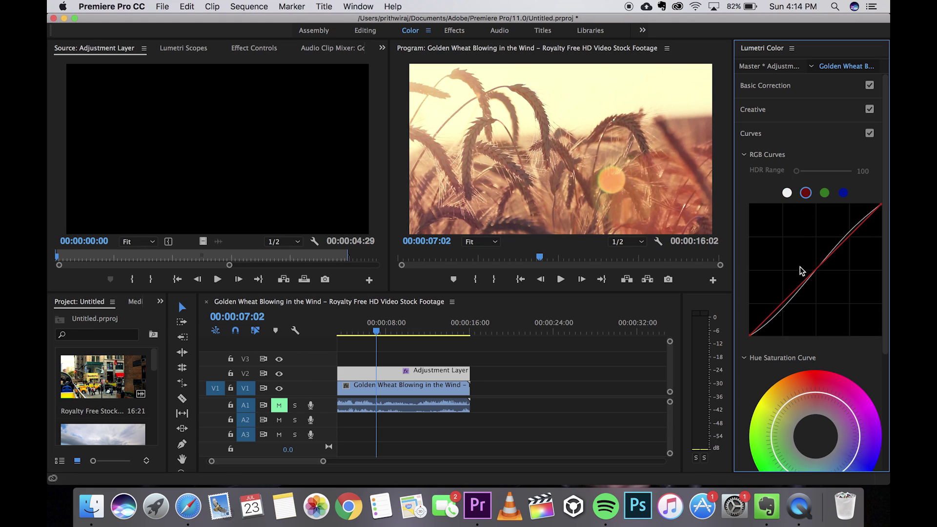
{"action": "left_click_drag", "start_coordinate": [792, 298], "coordinate": [808, 282]}
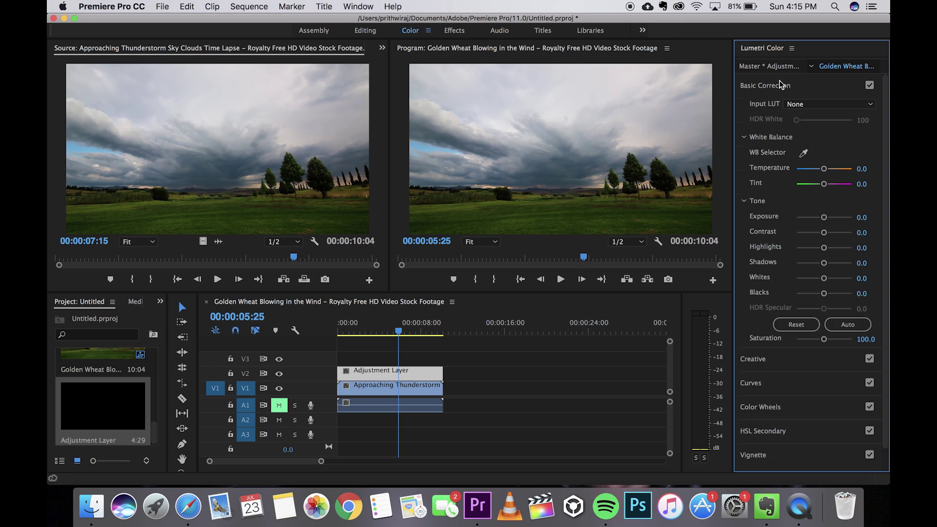
- Apply the Kodak 5205 Fuji 3510 look in Lumetri Creative
{"action": "left_click", "coordinate": [781, 85]}
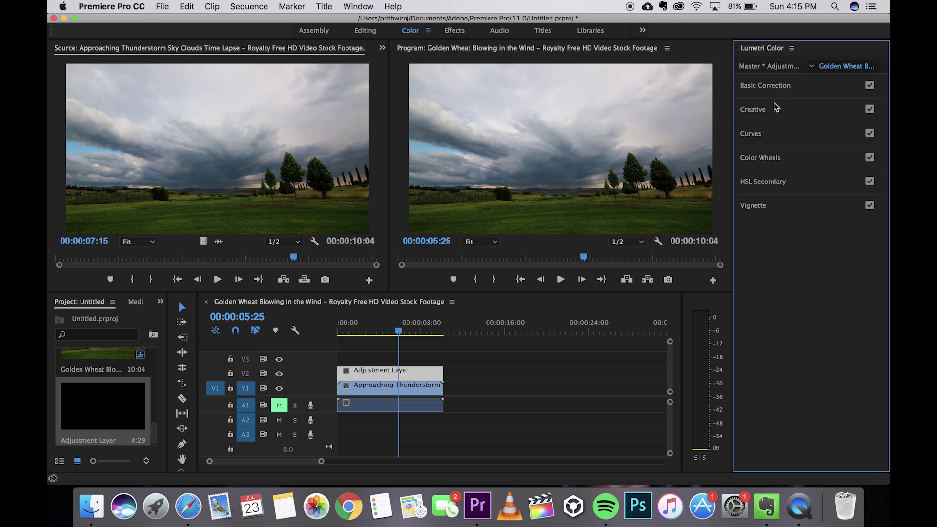
{"action": "left_click", "coordinate": [768, 109]}
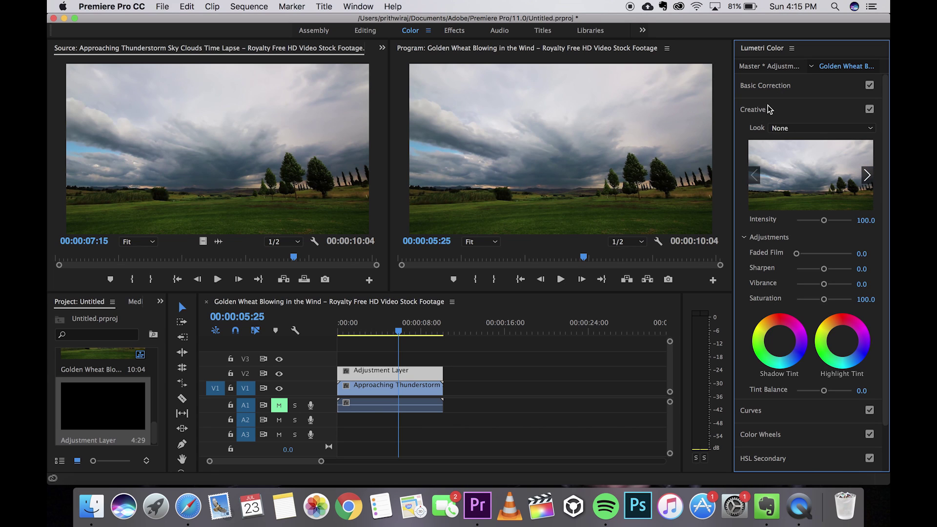
{"action": "left_click", "coordinate": [797, 128]}
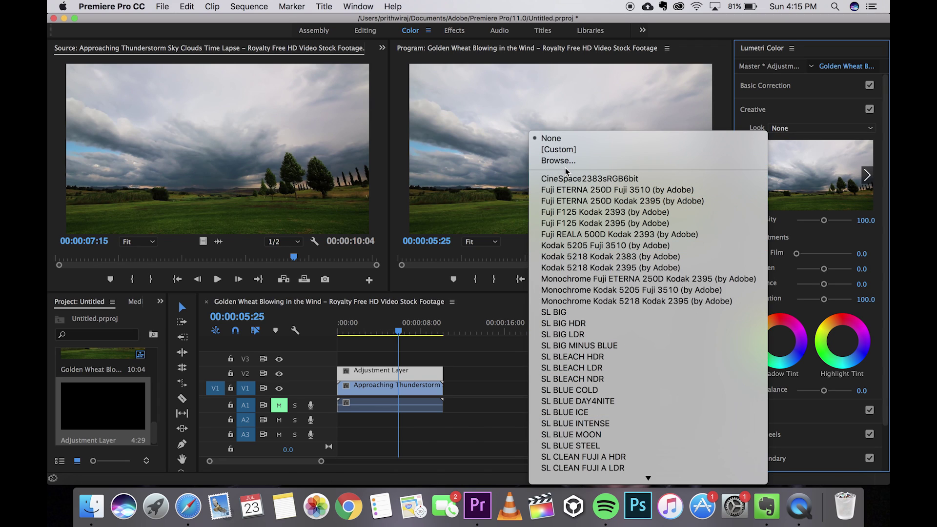
{"action": "left_click", "coordinate": [643, 246]}
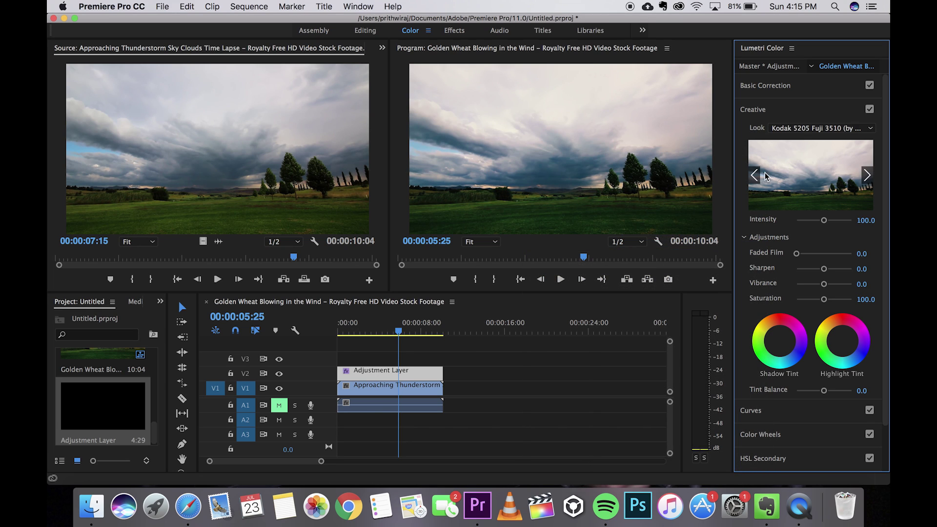
- Browse the look previews and apply the SL BIG look instead
{"action": "left_click", "coordinate": [756, 176]}
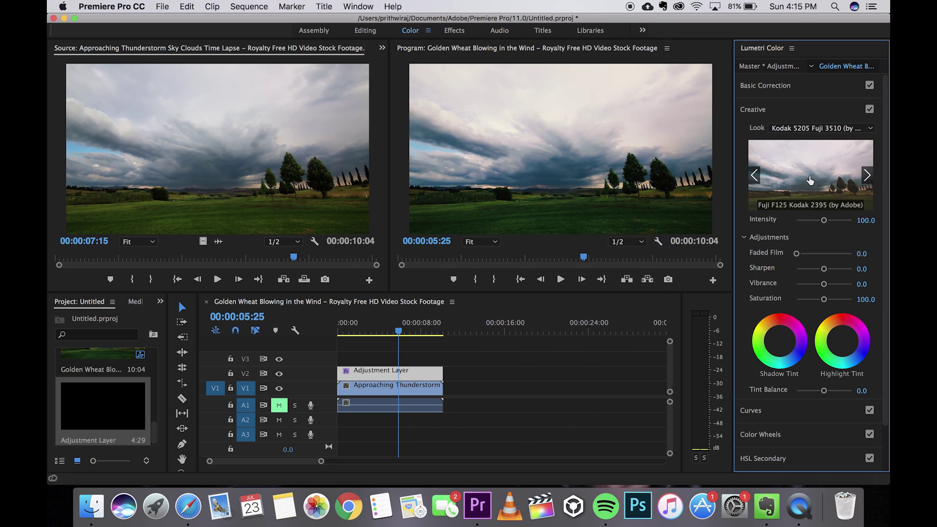
{"action": "left_click", "coordinate": [867, 175]}
{"action": "left_click", "coordinate": [867, 175]}
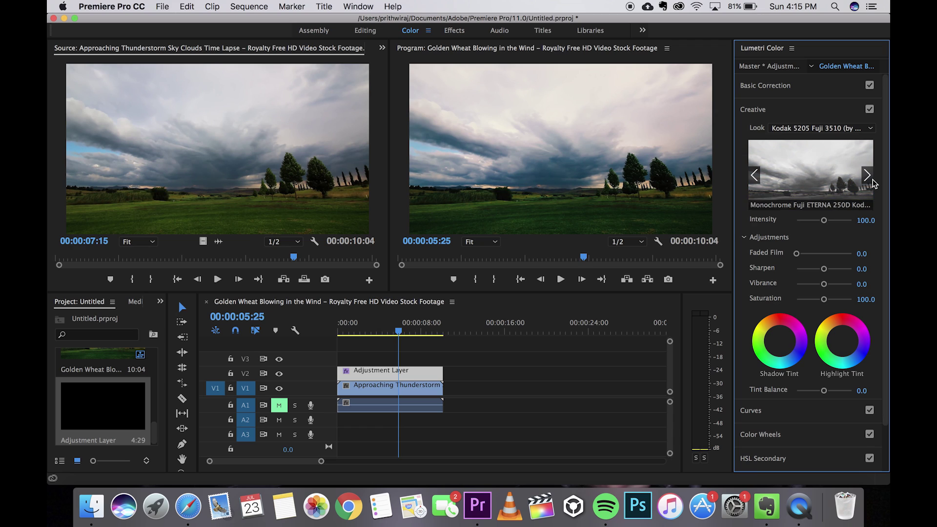
{"action": "left_click", "coordinate": [867, 175]}
{"action": "left_click", "coordinate": [867, 175]}
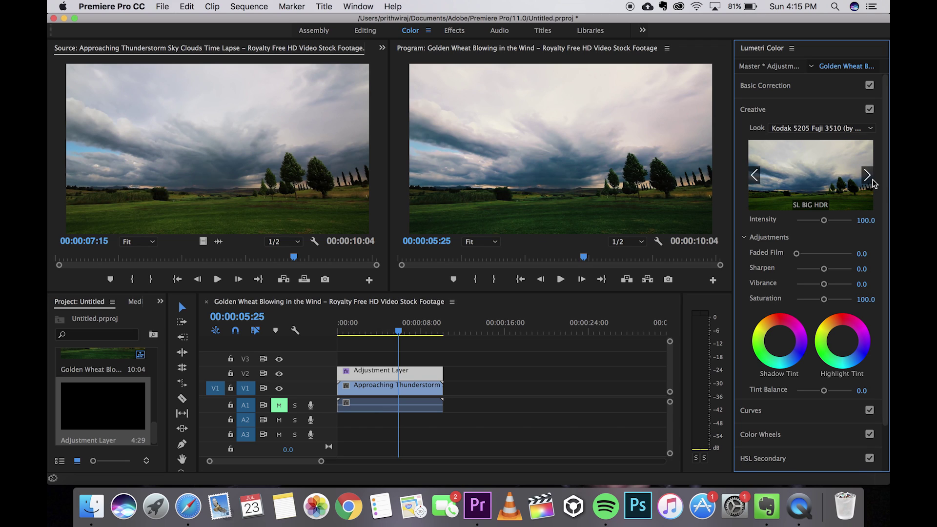
{"action": "left_click", "coordinate": [756, 179]}
{"action": "left_click", "coordinate": [820, 186]}
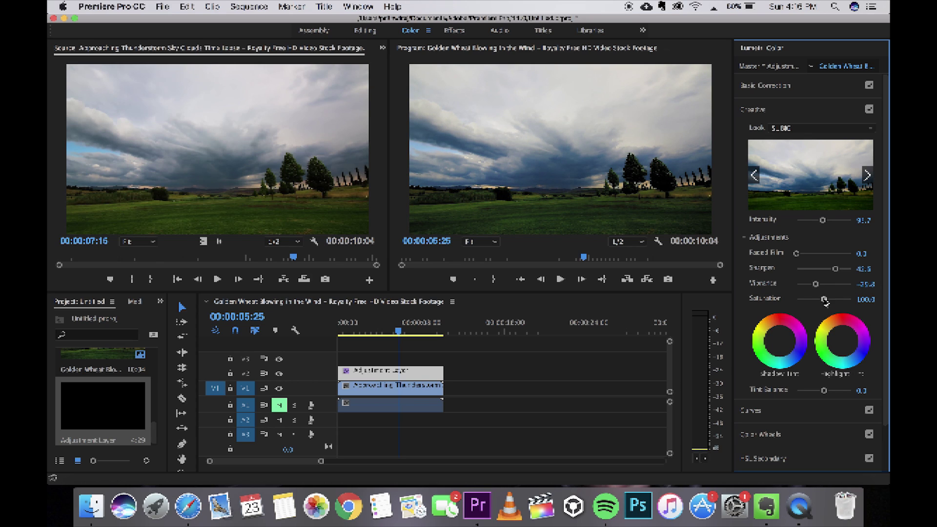
- Adjust saturation, then set the adjustment layer's Faded Film to 100 and ease it back to about 87
{"action": "mouse_move", "coordinate": [827, 302]}
{"action": "left_mouse_down"}
{"action": "mouse_move", "coordinate": [800, 305]}
{"action": "mouse_move", "coordinate": [828, 311]}
{"action": "mouse_move", "coordinate": [819, 311]}
{"action": "left_mouse_up"}
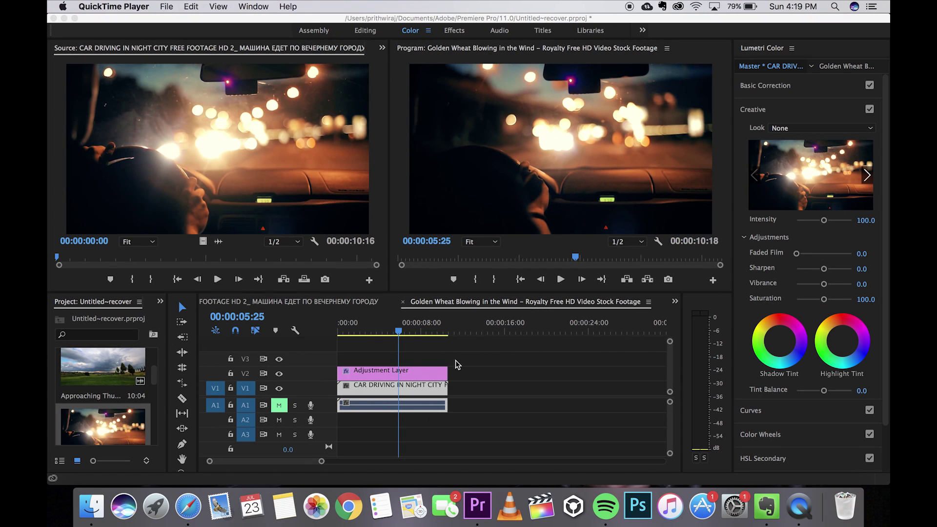
{"action": "left_click", "coordinate": [442, 371]}
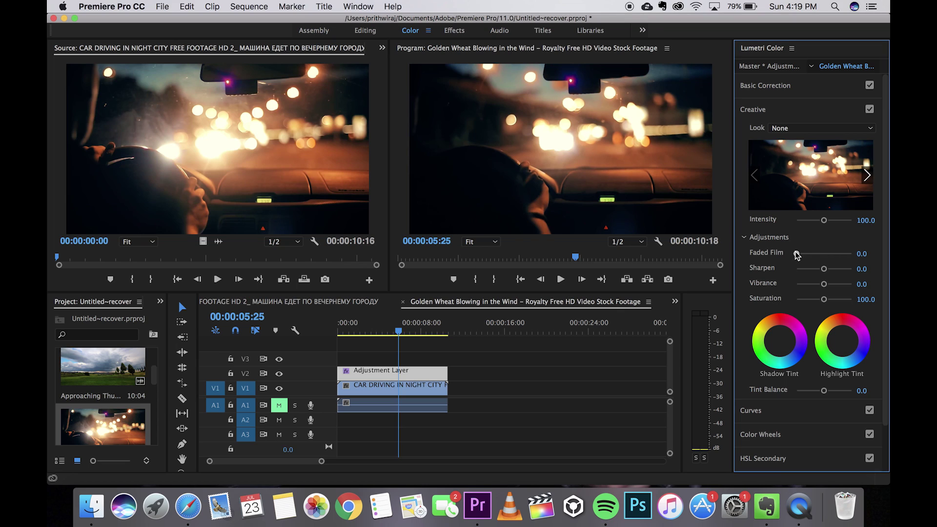
{"action": "left_click_drag", "start_coordinate": [797, 255], "coordinate": [884, 269]}
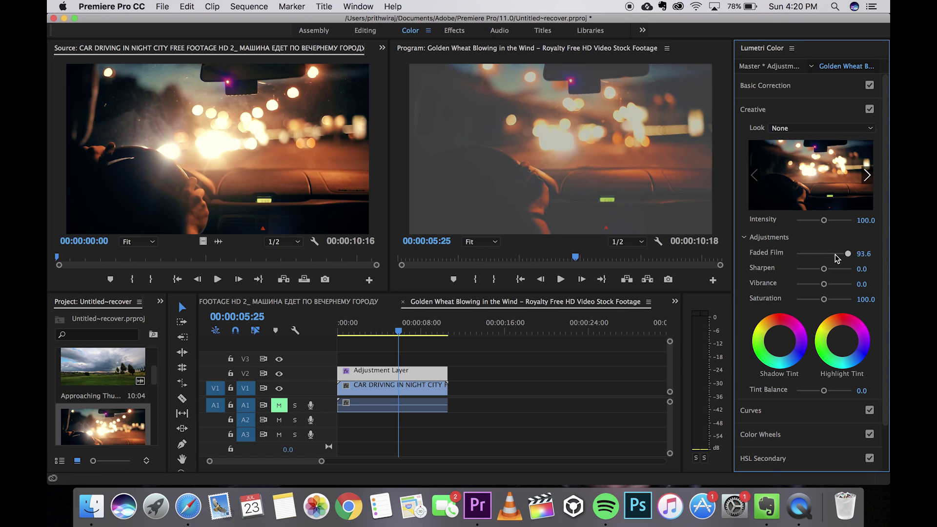
{"action": "mouse_move", "coordinate": [851, 253]}
{"action": "left_mouse_down"}
{"action": "mouse_move", "coordinate": [831, 258]}
{"action": "mouse_move", "coordinate": [858, 258]}
{"action": "left_mouse_up"}
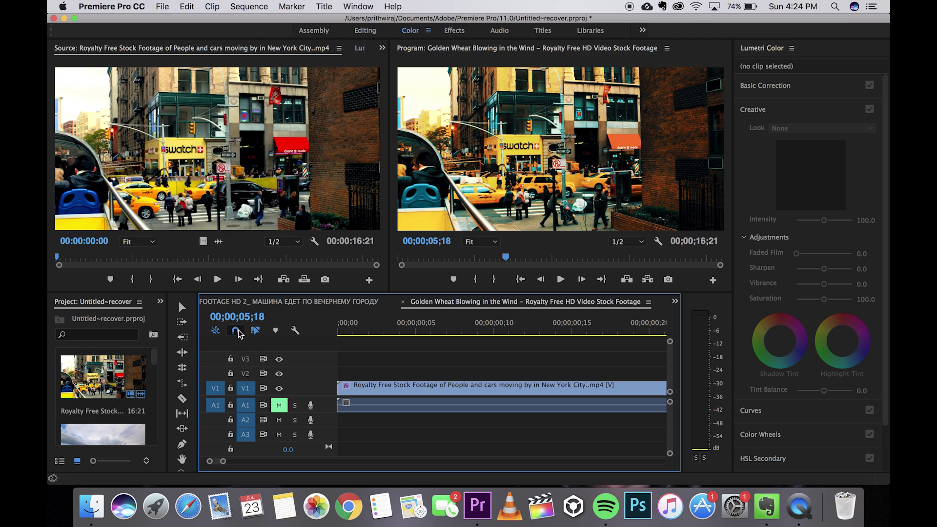
- Turn off Linked Selection and delete the New York clip from V1
{"action": "left_click", "coordinate": [262, 332]}
{"action": "key", "text": "z"}
{"action": "left_click", "coordinate": [182, 306]}
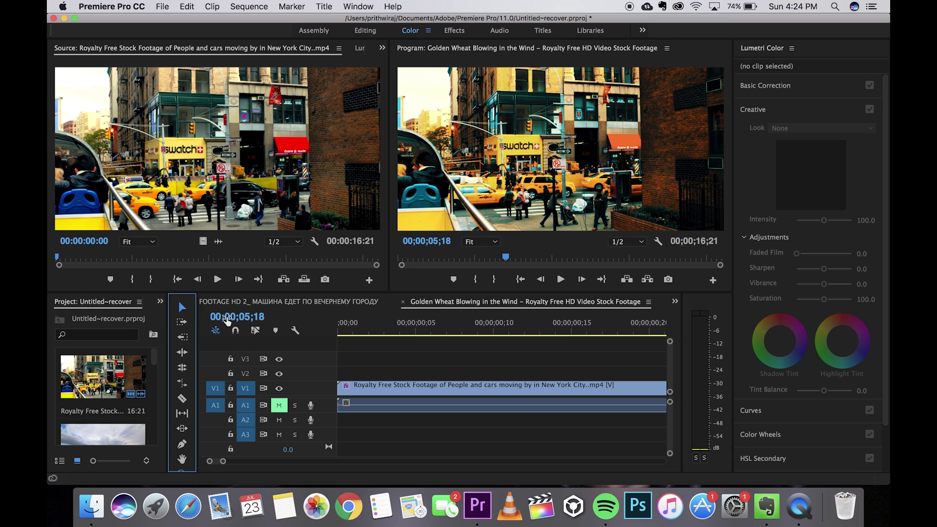
{"action": "left_click", "coordinate": [379, 391]}
{"action": "key", "text": "Delete"}
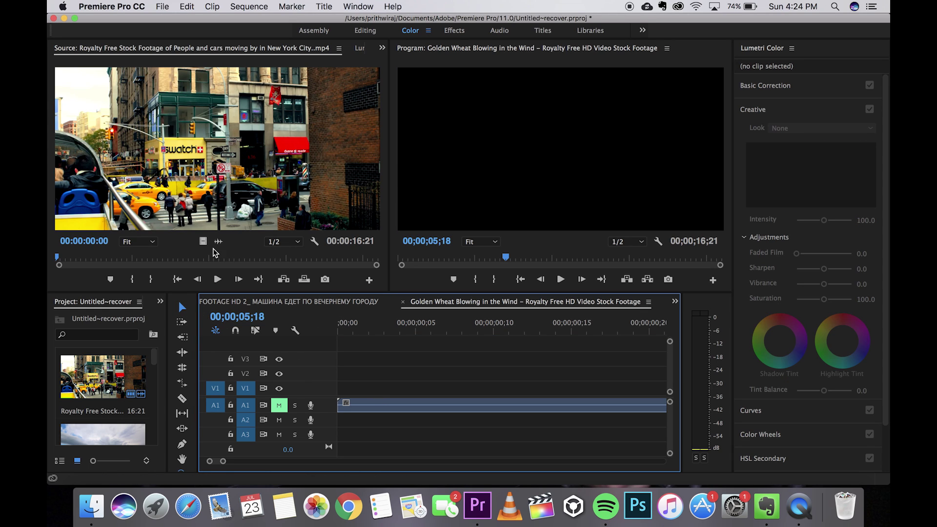
- Place the New York clip's video only on V1 and the Adjustment Layer on V2
{"action": "left_click_drag", "start_coordinate": [205, 246], "coordinate": [346, 388]}
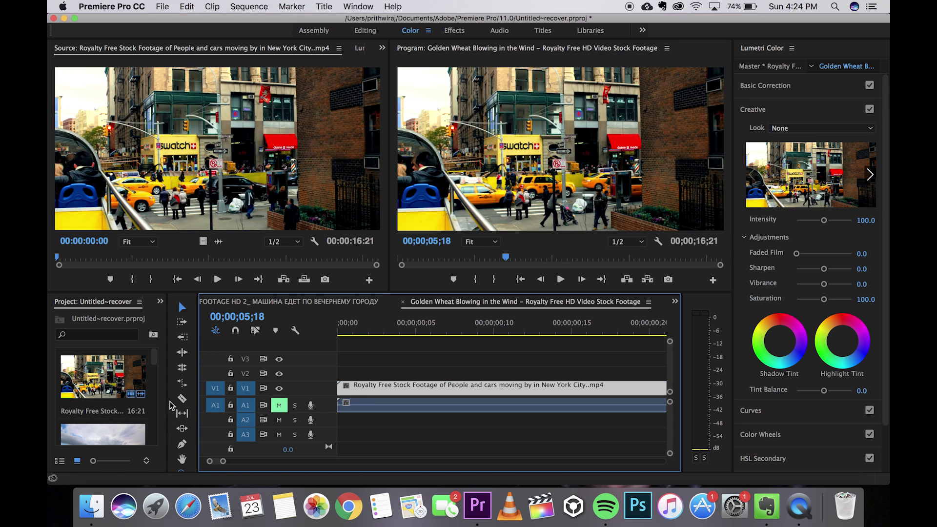
{"action": "left_click_drag", "start_coordinate": [153, 359], "coordinate": [312, 378]}
{"action": "left_click", "coordinate": [415, 328]}
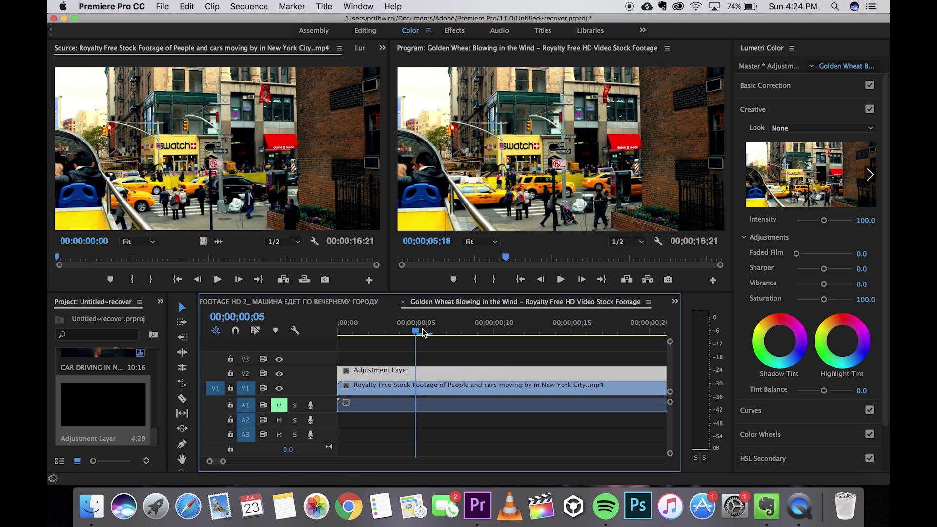
- Load Cinematic1.cube as the Creative look, then hide V2 to compare with the ungraded footage
{"action": "left_click", "coordinate": [784, 128]}
{"action": "left_click", "coordinate": [559, 161]}
{"action": "left_click", "coordinate": [387, 101]}
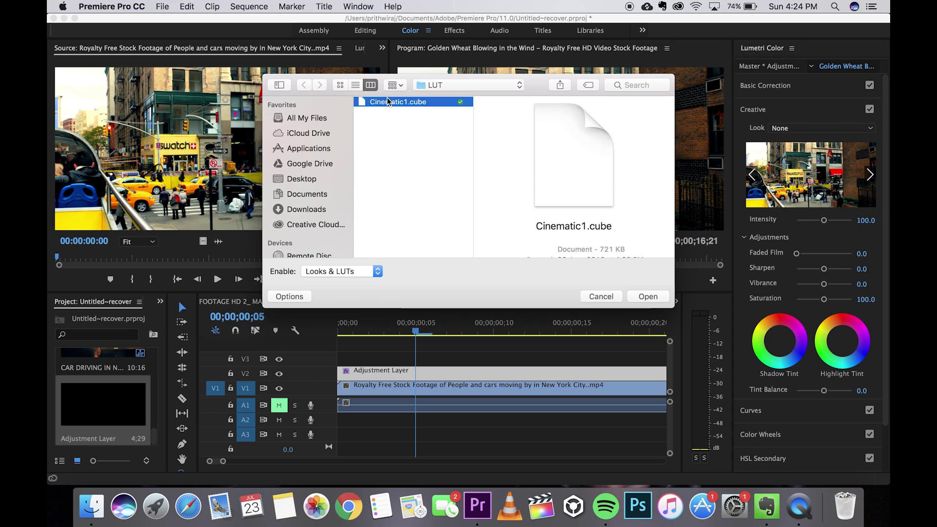
{"action": "left_click", "coordinate": [643, 296]}
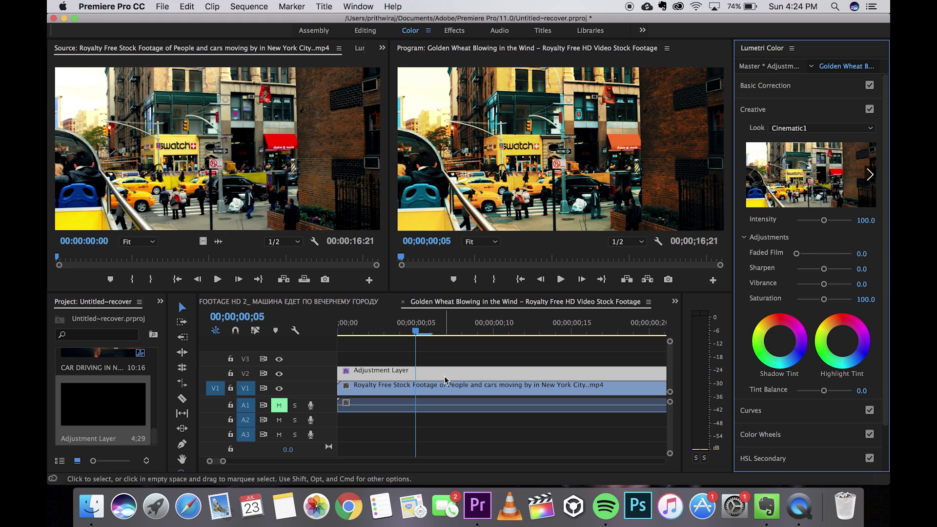
{"action": "left_click", "coordinate": [279, 374]}
- Show V2 again and set the Creative Sharpen to 2.1
{"action": "left_click", "coordinate": [279, 374]}
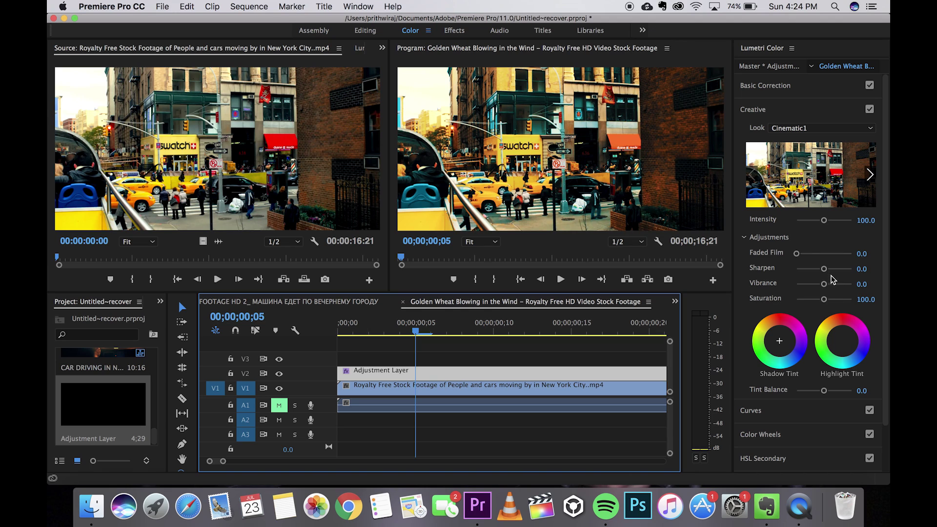
{"action": "mouse_move", "coordinate": [823, 269]}
{"action": "left_mouse_down"}
{"action": "mouse_move", "coordinate": [839, 269]}
{"action": "mouse_move", "coordinate": [796, 275]}
{"action": "mouse_move", "coordinate": [887, 286]}
{"action": "mouse_move", "coordinate": [773, 273]}
{"action": "mouse_move", "coordinate": [887, 267]}
{"action": "mouse_move", "coordinate": [825, 270]}
{"action": "left_mouse_up"}
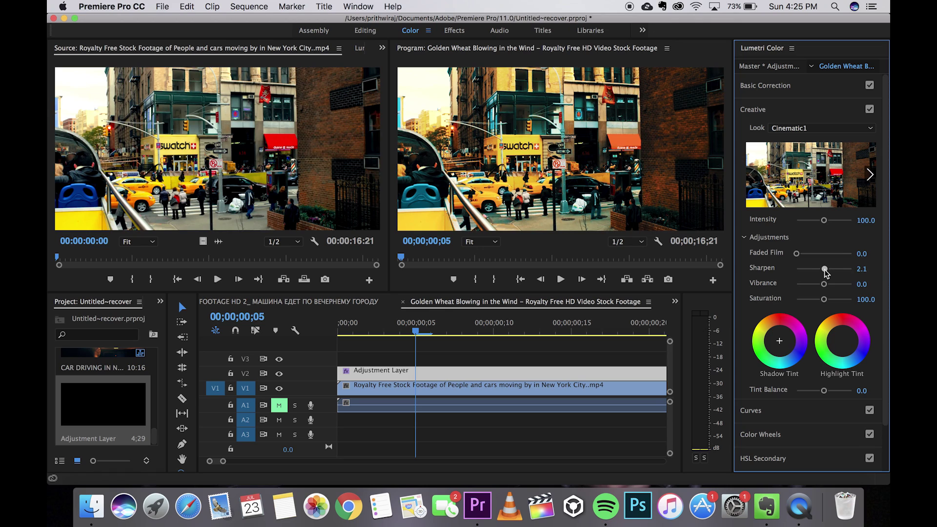